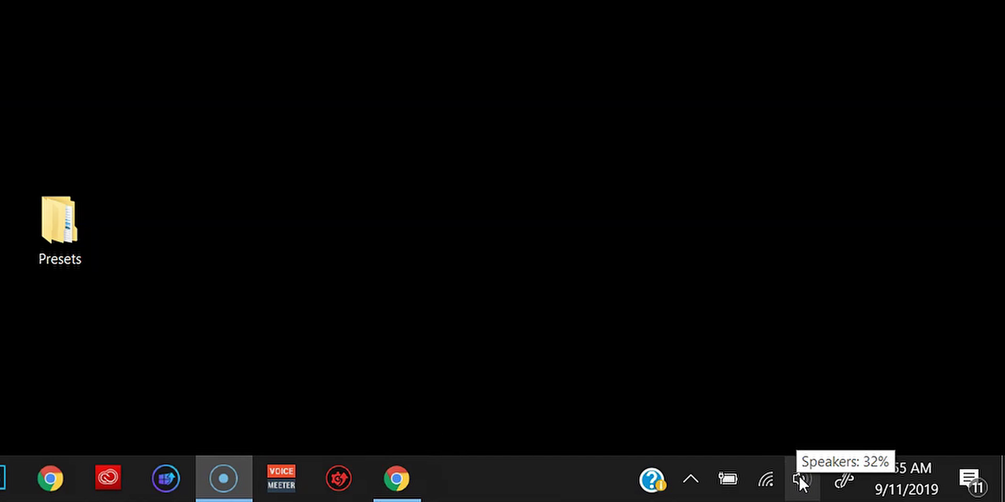
Open the speaker sound options menu from the taskbar system tray
{"action": "right_click", "coordinate": [803, 481]}
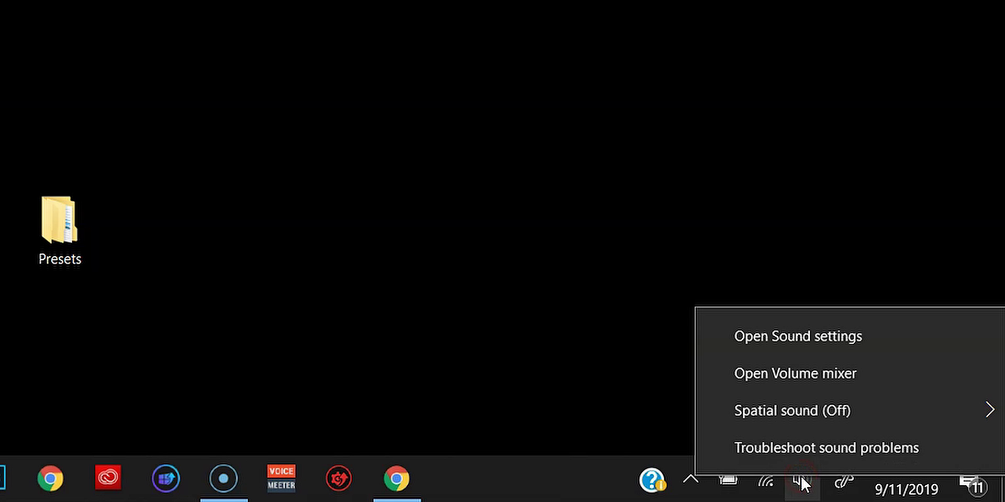
Review the Realtek speakers' Advanced default format properties, then return to the Sound page
{"action": "left_click", "coordinate": [795, 335]}
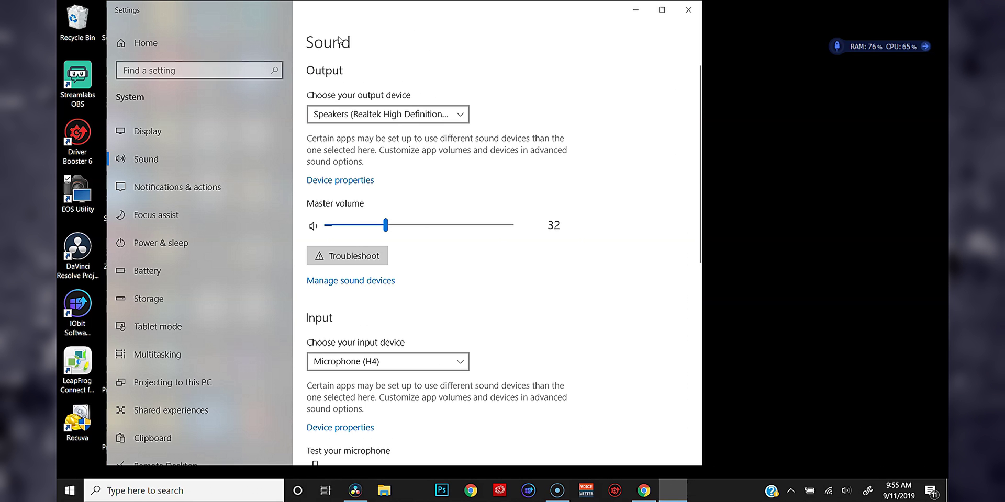
{"action": "left_click", "coordinate": [347, 184]}
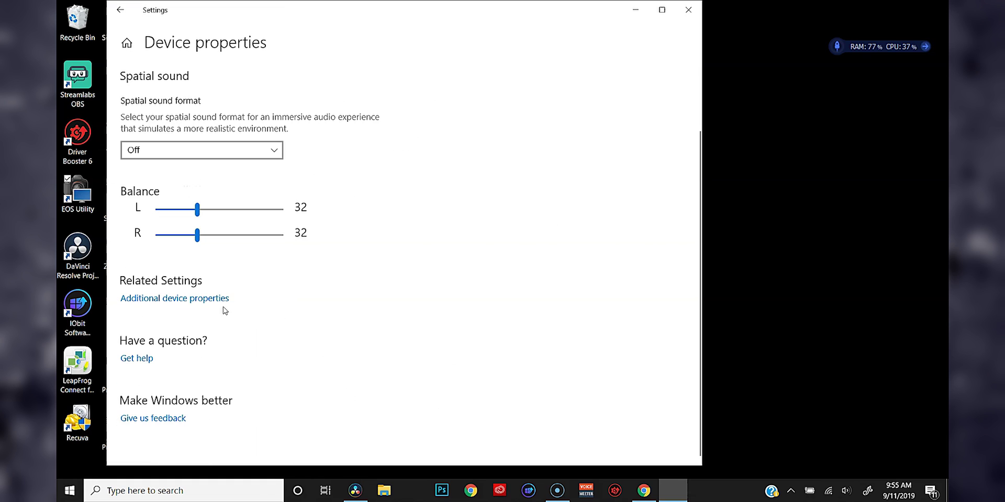
{"action": "left_click", "coordinate": [167, 305]}
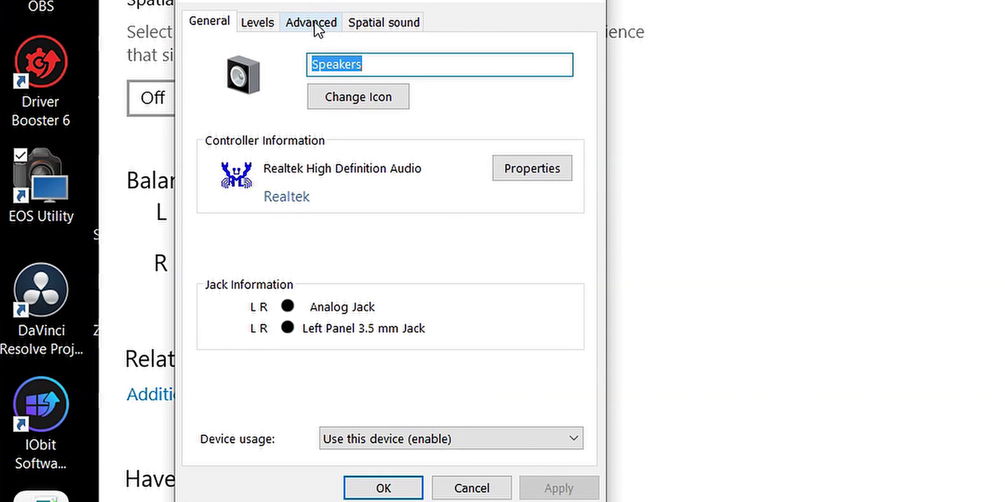
{"action": "left_click", "coordinate": [314, 23]}
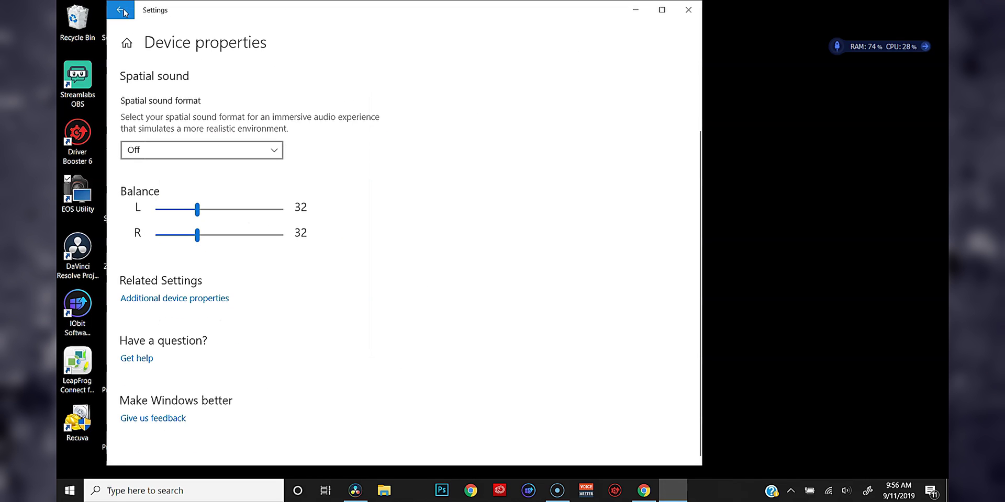
{"action": "left_click", "coordinate": [122, 11]}
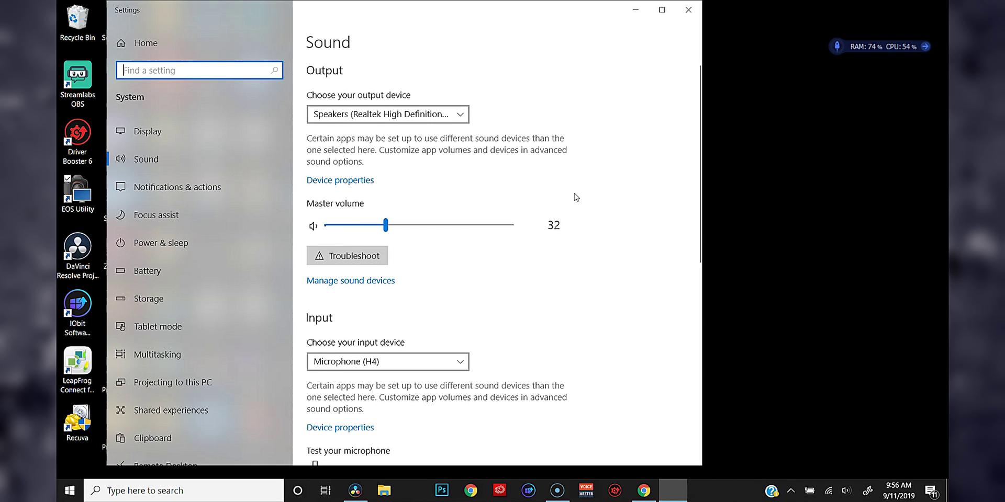
Review the H4 microphone's Advanced default format properties, then close Windows Settings
{"action": "scroll", "coordinate": [576, 198], "scroll_direction": "down", "scroll_amount": 5}
{"action": "scroll", "coordinate": [578, 193], "scroll_direction": "up", "scroll_amount": 3}
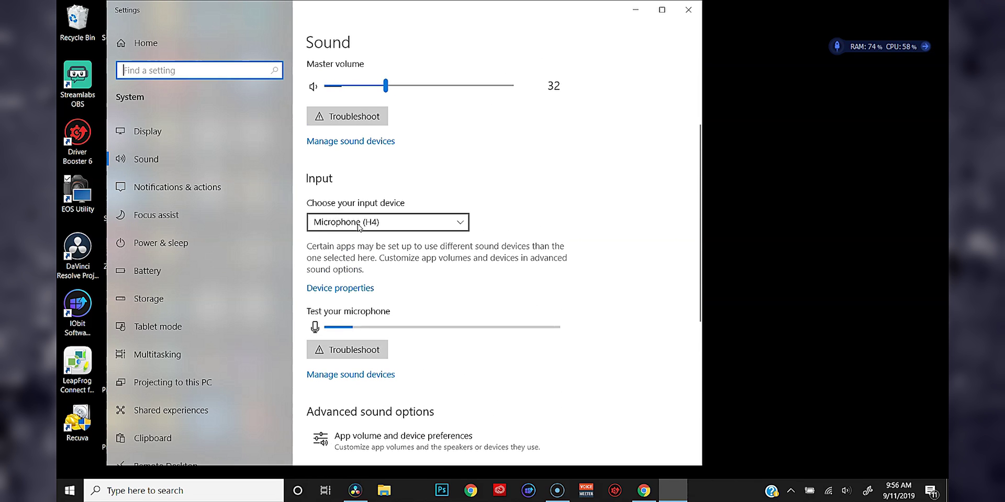
{"action": "left_click", "coordinate": [336, 291]}
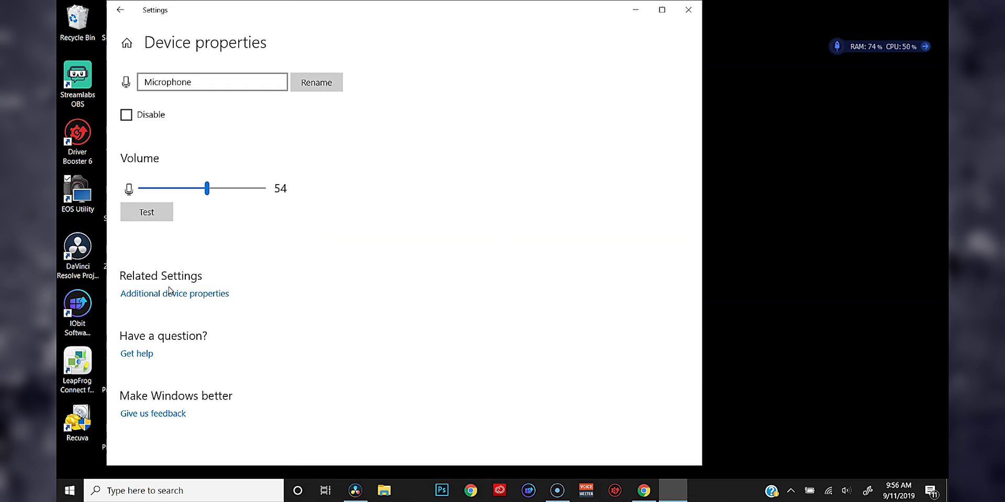
{"action": "left_click", "coordinate": [168, 297]}
{"action": "left_click", "coordinate": [154, 40]}
{"action": "left_click", "coordinate": [687, 12]}
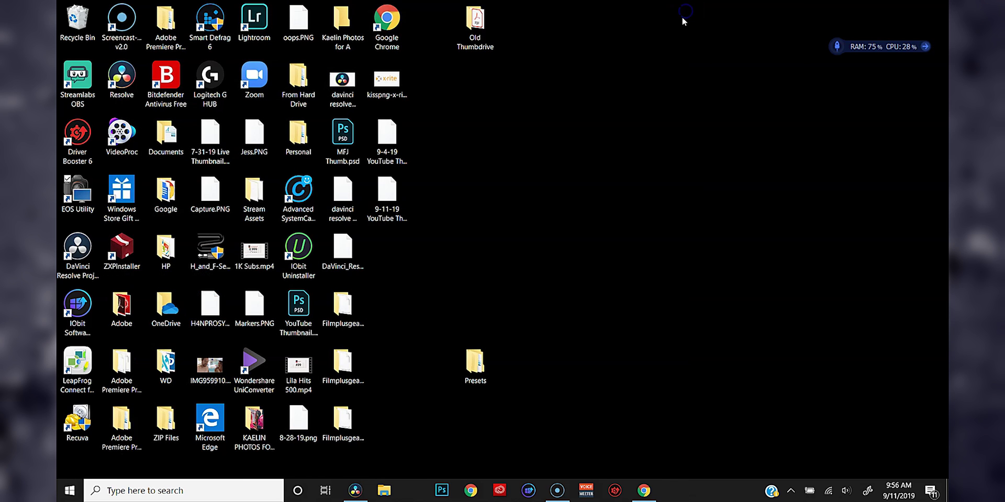
Bring back the Voiceover Tutorial project, scrub both sea clips on the Edit page, then go to Fairlight
{"action": "left_click", "coordinate": [353, 495]}
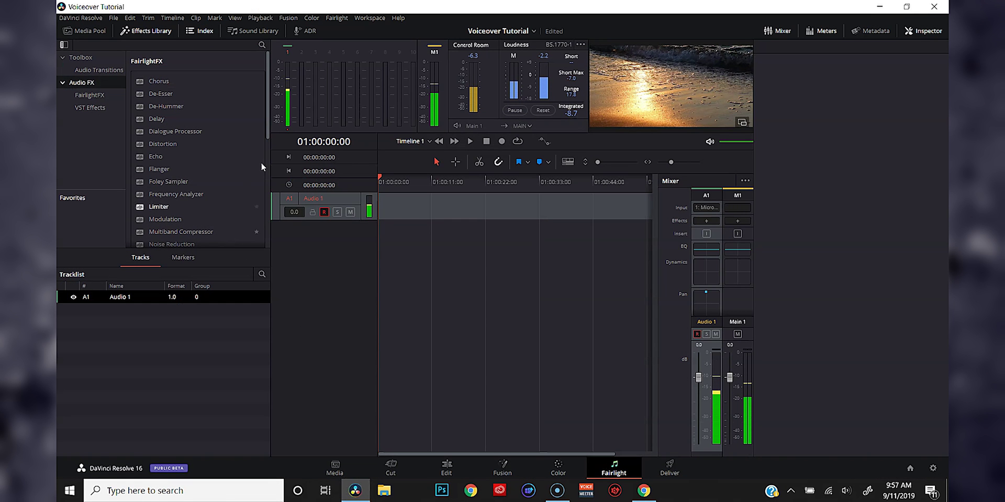
{"action": "left_click", "coordinate": [444, 466]}
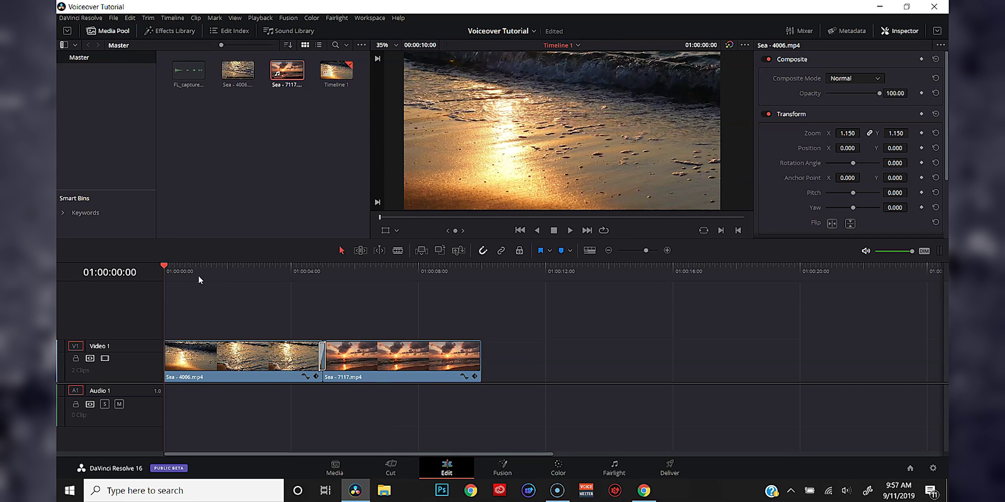
{"action": "left_click", "coordinate": [212, 272]}
{"action": "left_click", "coordinate": [375, 274]}
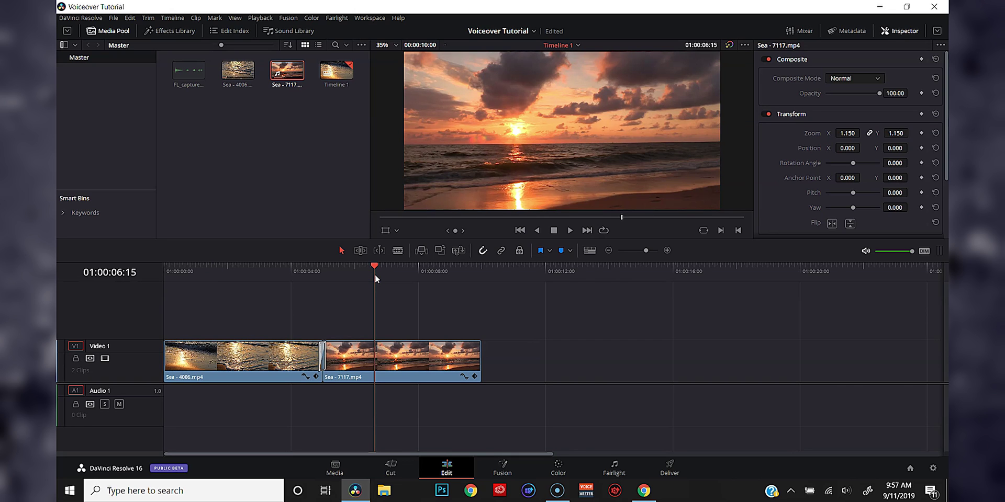
{"action": "left_click", "coordinate": [616, 466]}
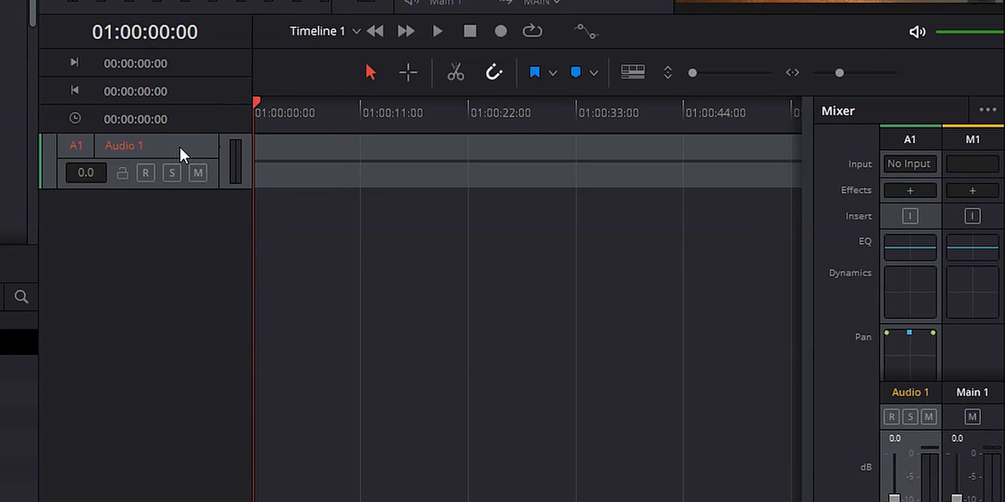
Change the Audio 1 track type to Mono
{"action": "right_click", "coordinate": [179, 151]}
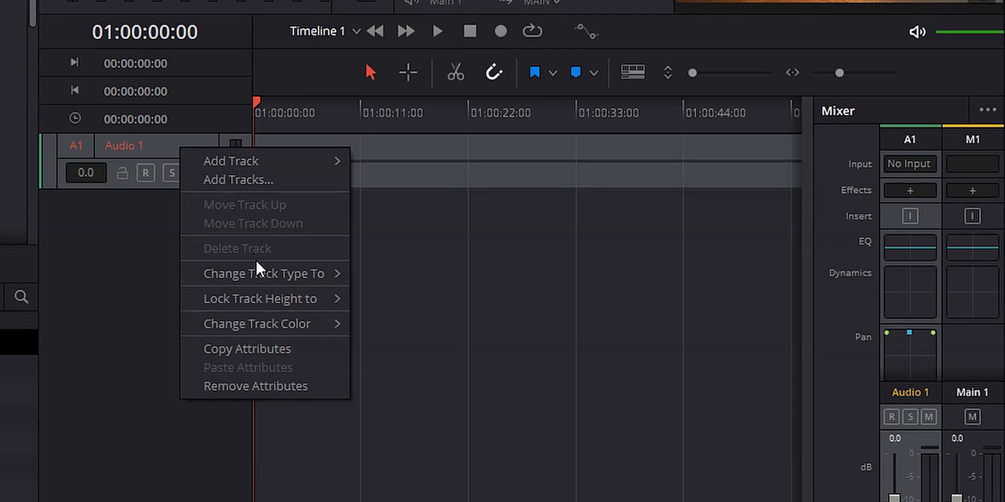
{"action": "mouse_move", "coordinate": [262, 272]}
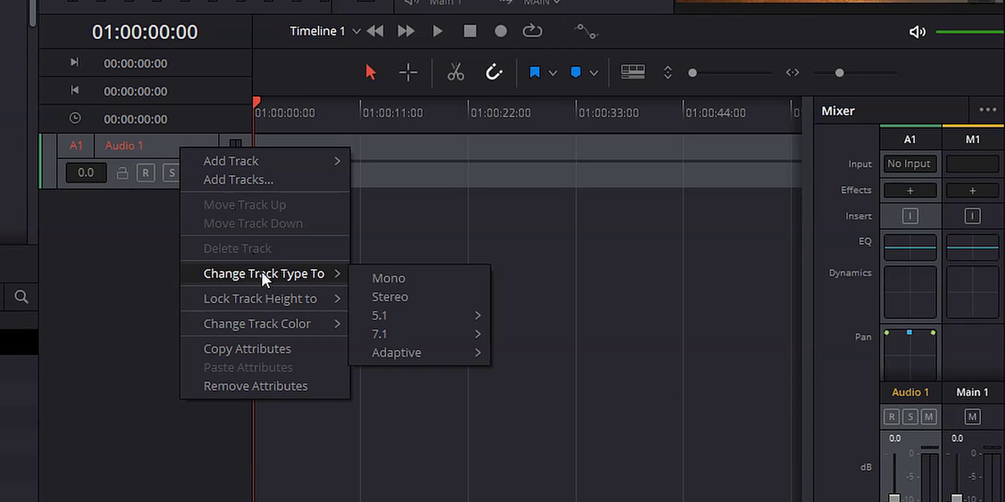
{"action": "left_click", "coordinate": [412, 282]}
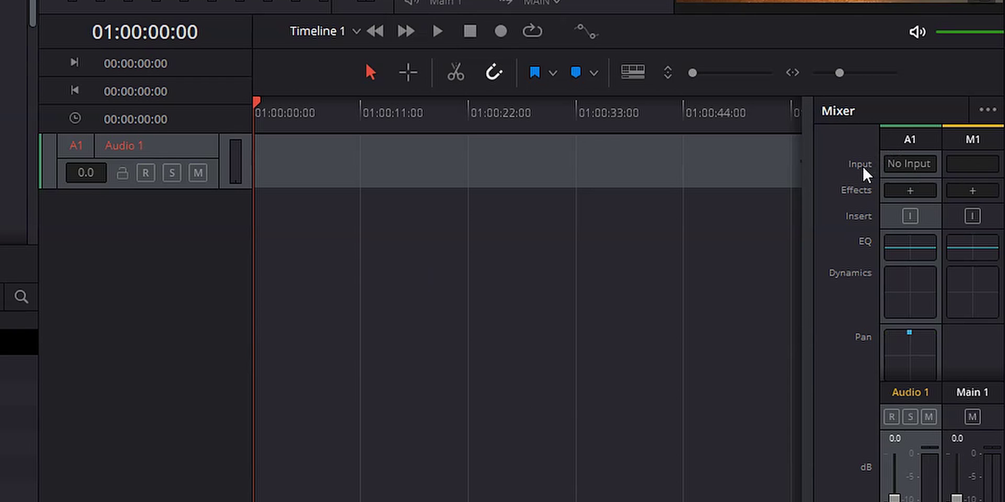
Patch the 1: Microphone input into Audio 1 from the mixer's A1 input
{"action": "left_click", "coordinate": [909, 164]}
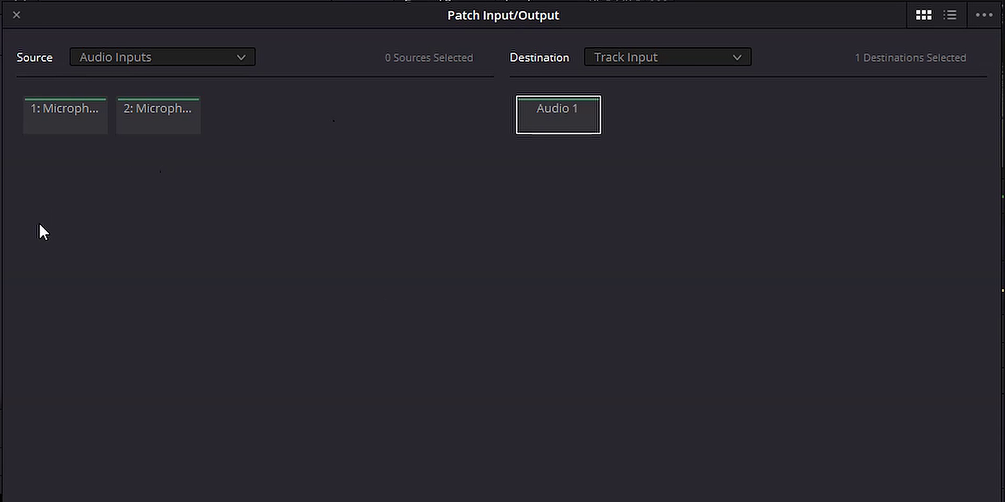
{"action": "left_click", "coordinate": [539, 123]}
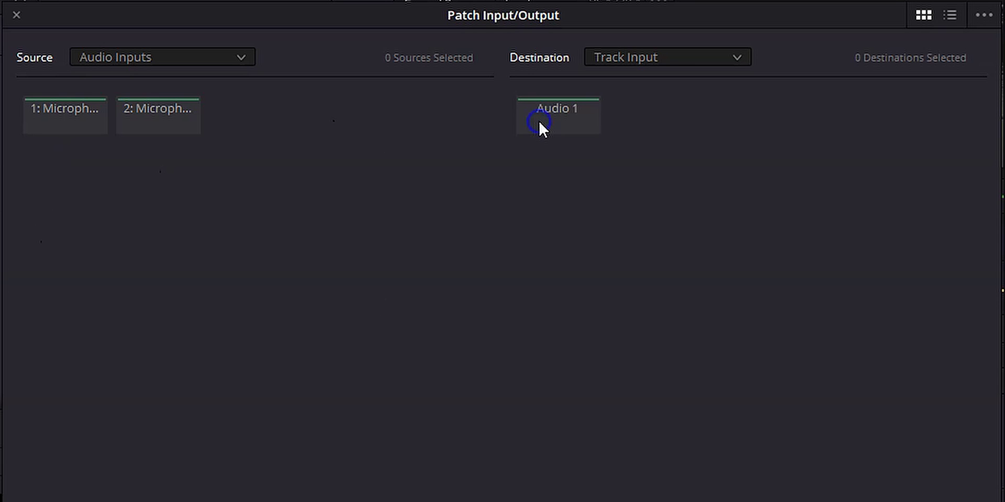
{"action": "left_click", "coordinate": [539, 123]}
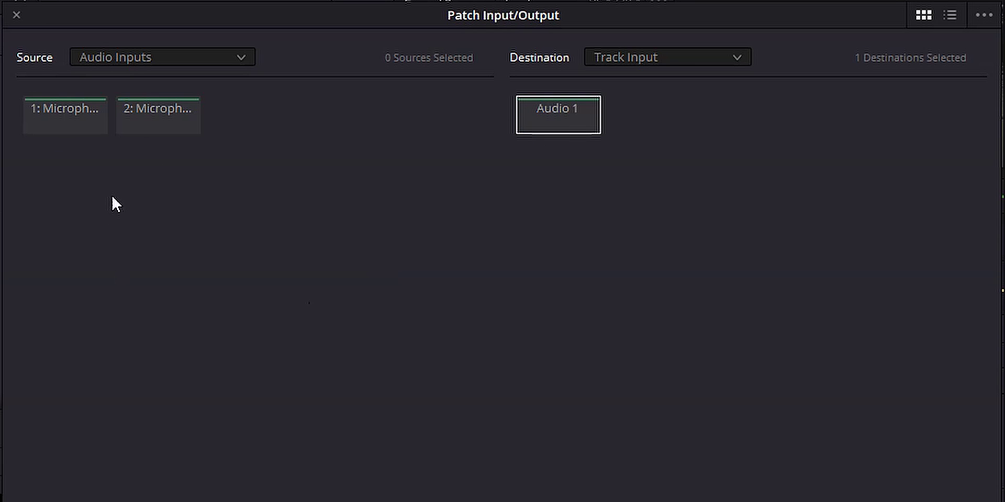
{"action": "left_click", "coordinate": [64, 109]}
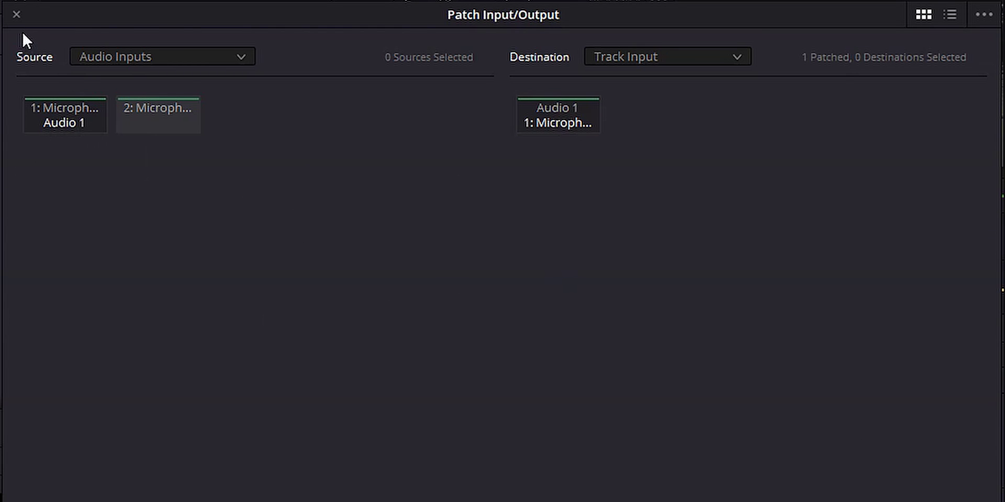
{"action": "left_click", "coordinate": [16, 14]}
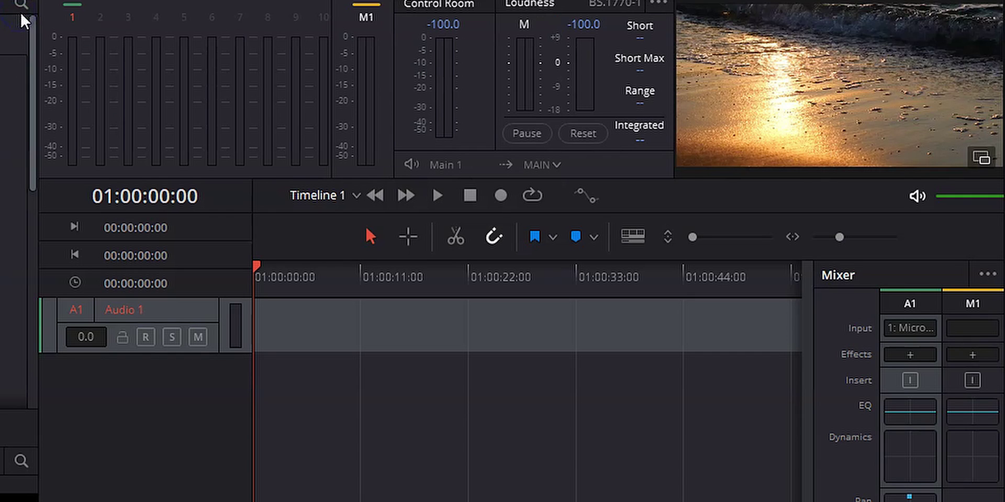
Arm Audio 1 and record a roughly 14-second voiceover clip at the timeline start
{"action": "left_click", "coordinate": [146, 338]}
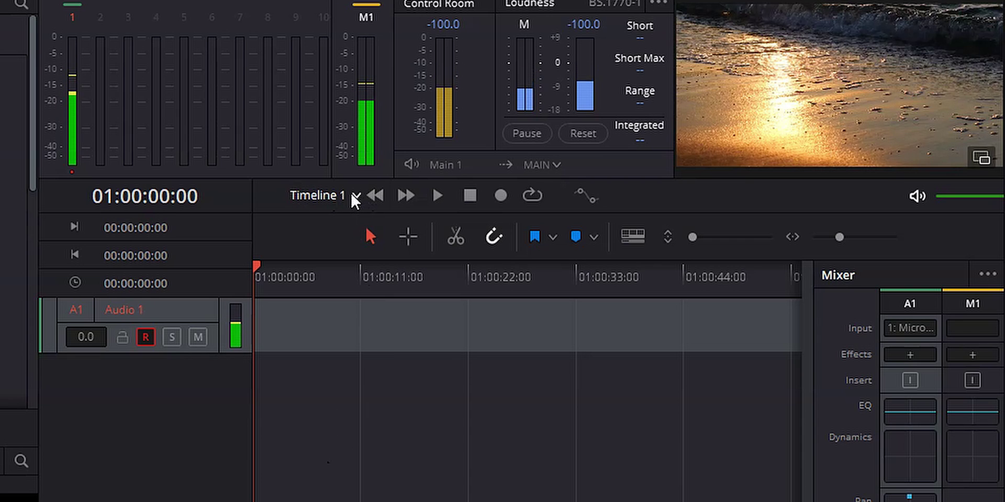
{"action": "left_click", "coordinate": [501, 194]}
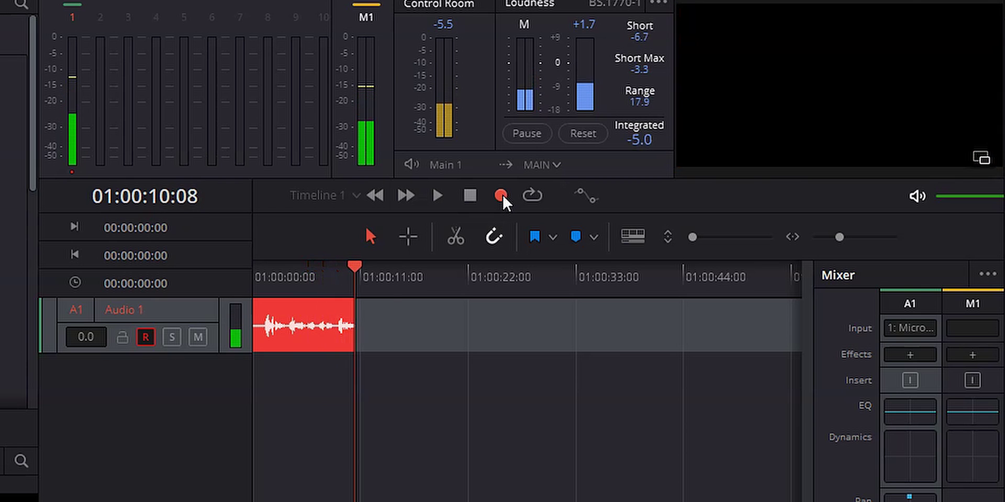
{"action": "left_click", "coordinate": [500, 196]}
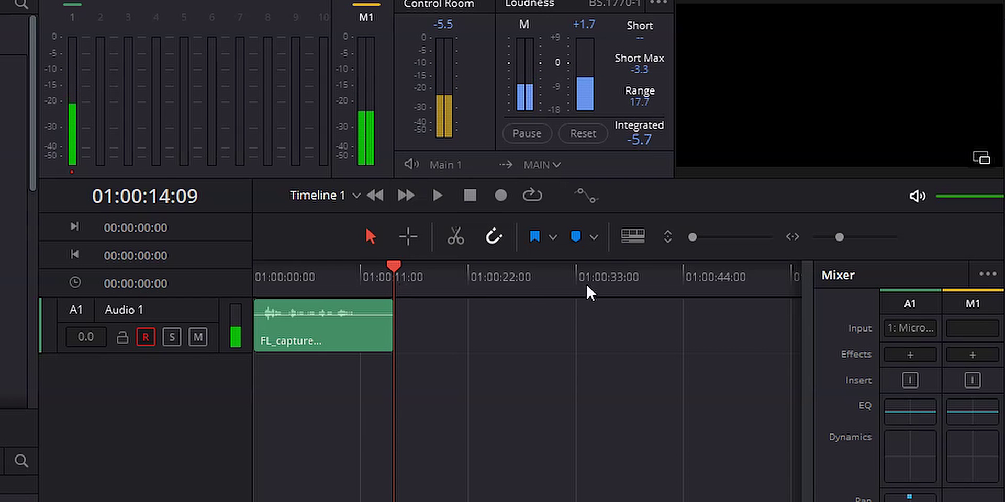
{"action": "left_click", "coordinate": [685, 269]}
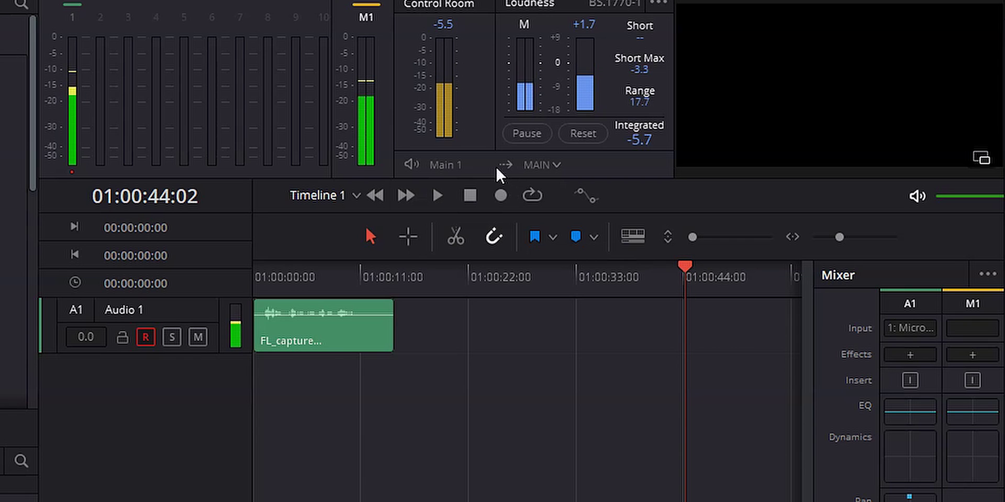
Record a second voiceover take of about 12 seconds on Audio 1 from 01:00:44
{"action": "left_click", "coordinate": [501, 192]}
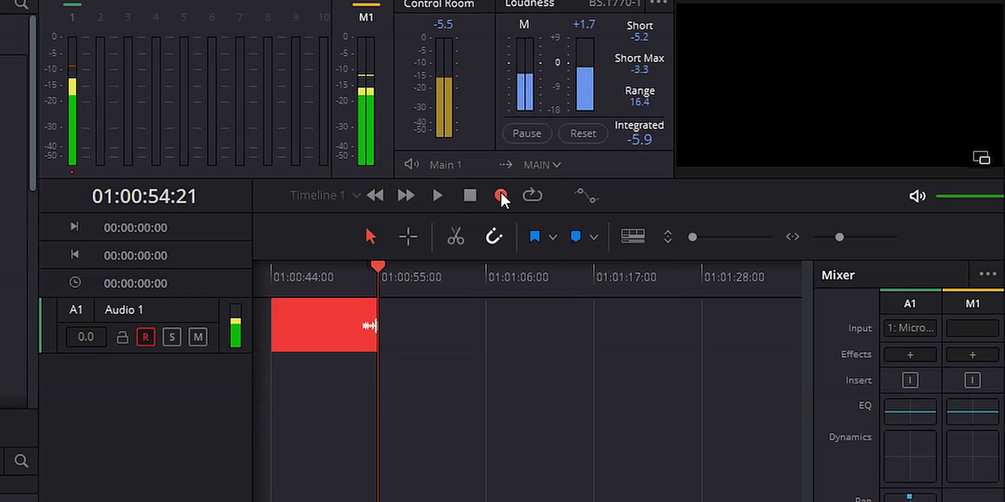
{"action": "left_click", "coordinate": [501, 192]}
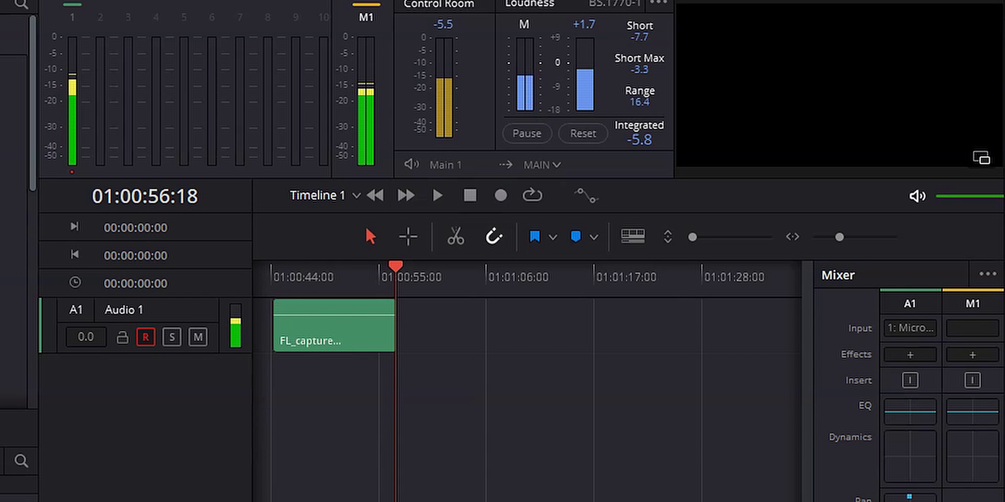
{"action": "mouse_move", "coordinate": [335, 324]}
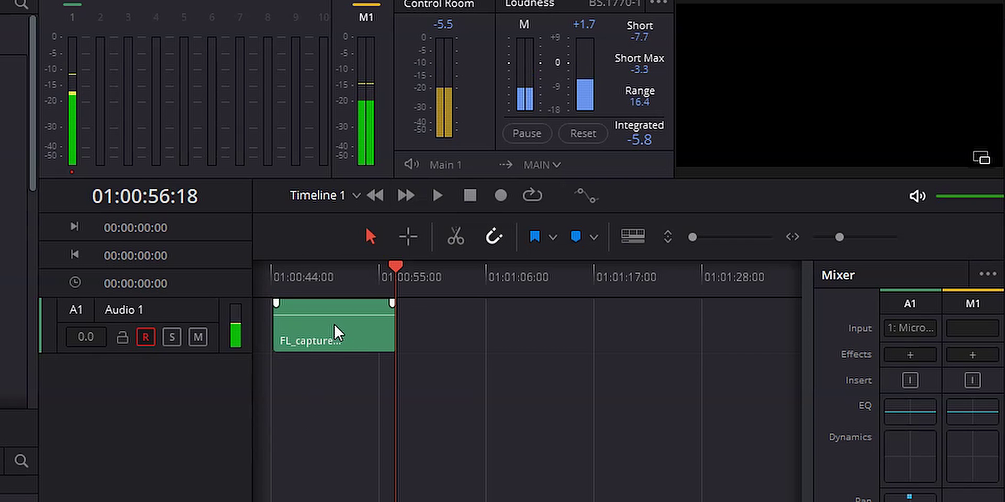